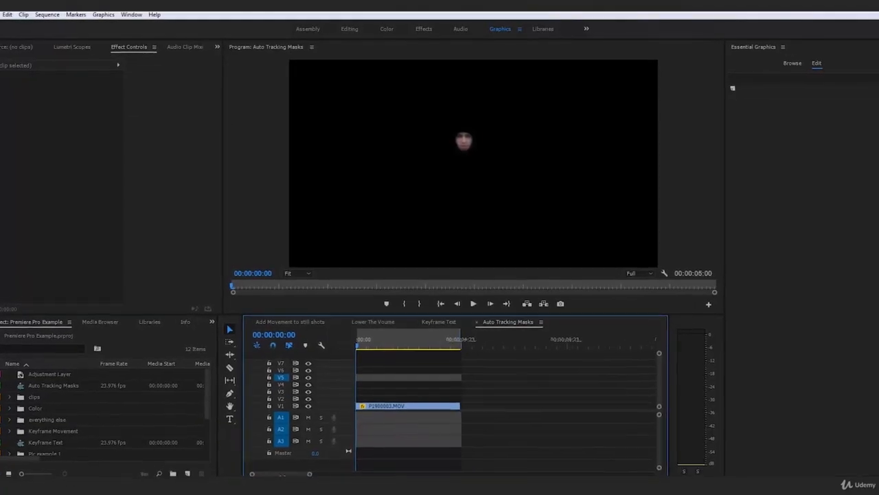
# - Play the Auto Tracking Masks sequence several times from the start to examine how the mask follows the face
pyautogui.moveTo(310, 474); pyautogui.dragTo(324, 474)
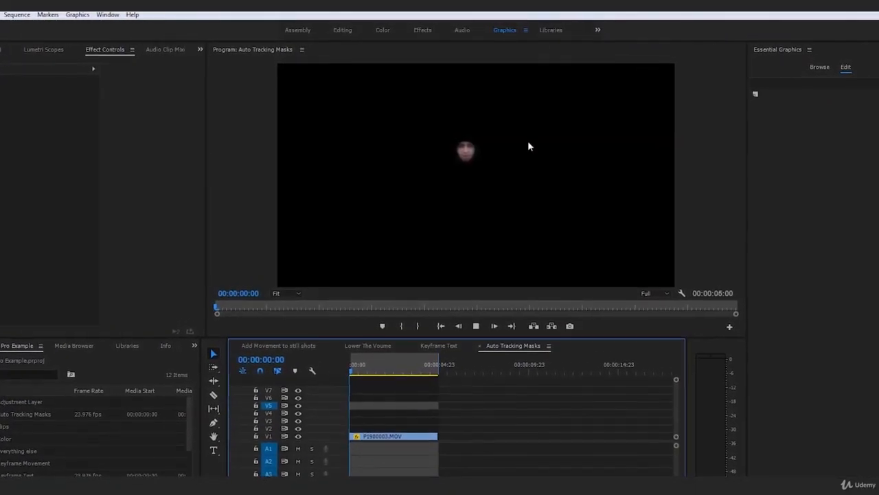
pyautogui.press('space')
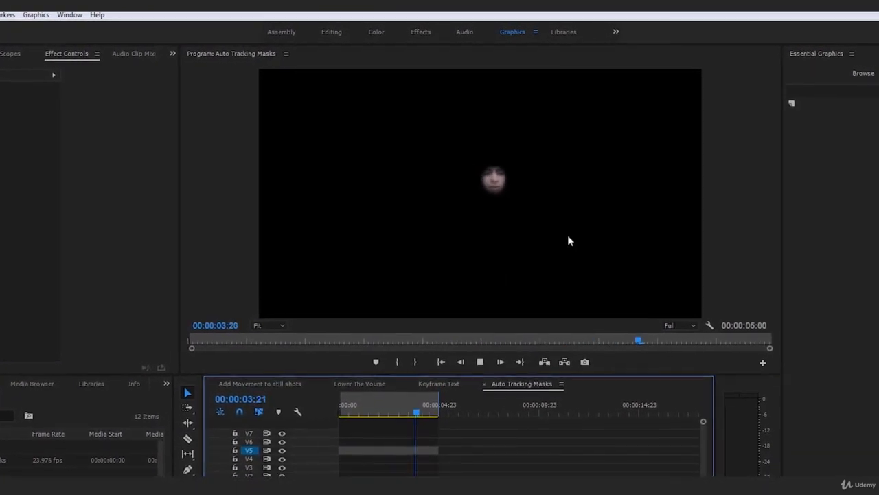
pyautogui.press('space')
pyautogui.click(433, 445)
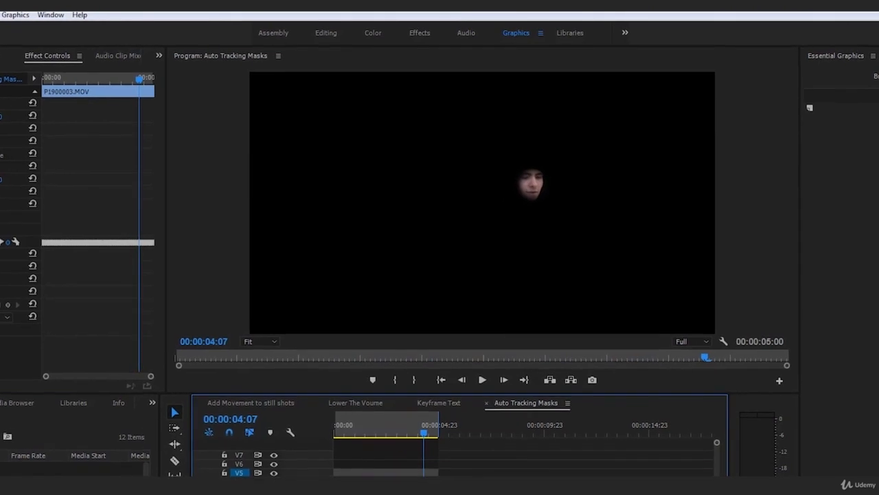
pyautogui.click(1, 227)
pyautogui.click(498, 473)
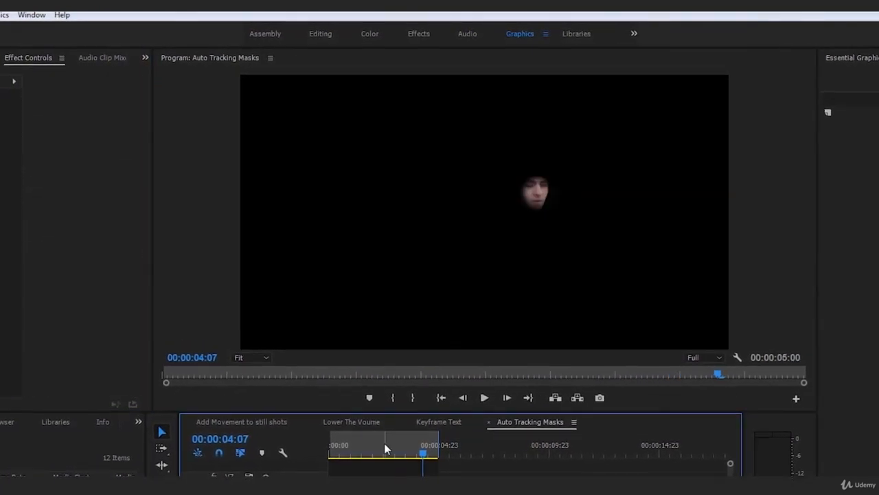
pyautogui.moveTo(384, 441); pyautogui.dragTo(313, 446)
pyautogui.press('space')
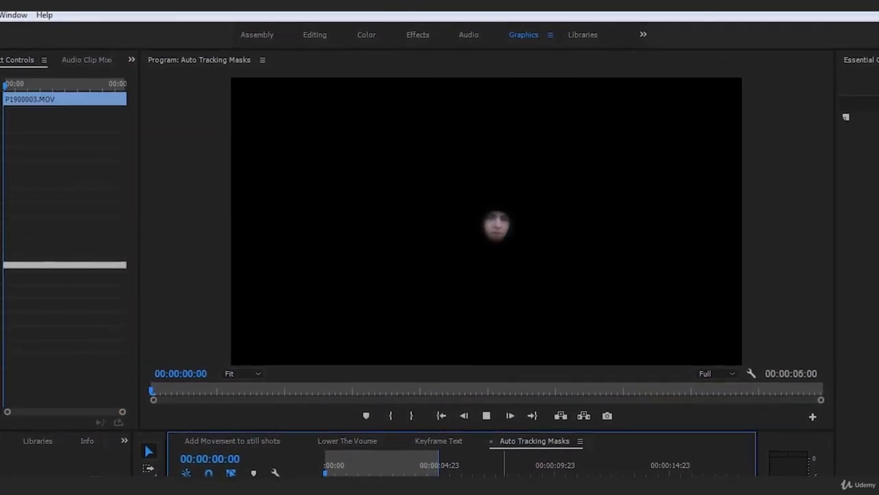
pyautogui.press('space')
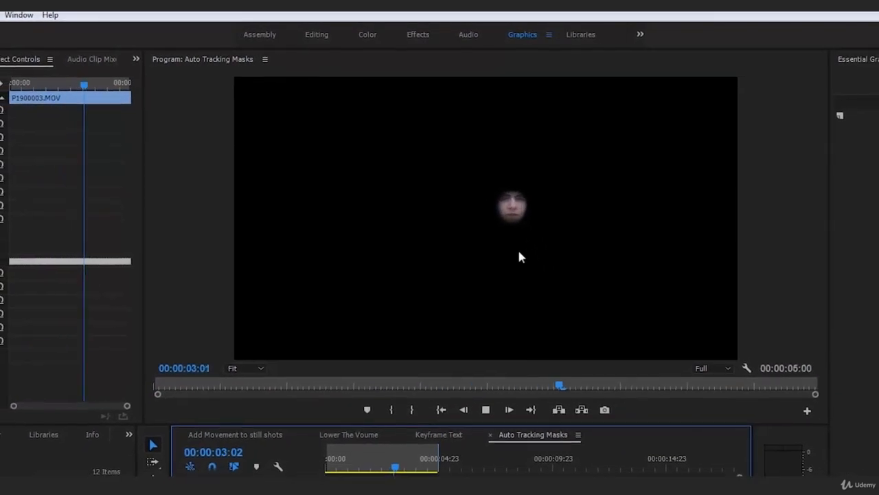
pyautogui.press('space')
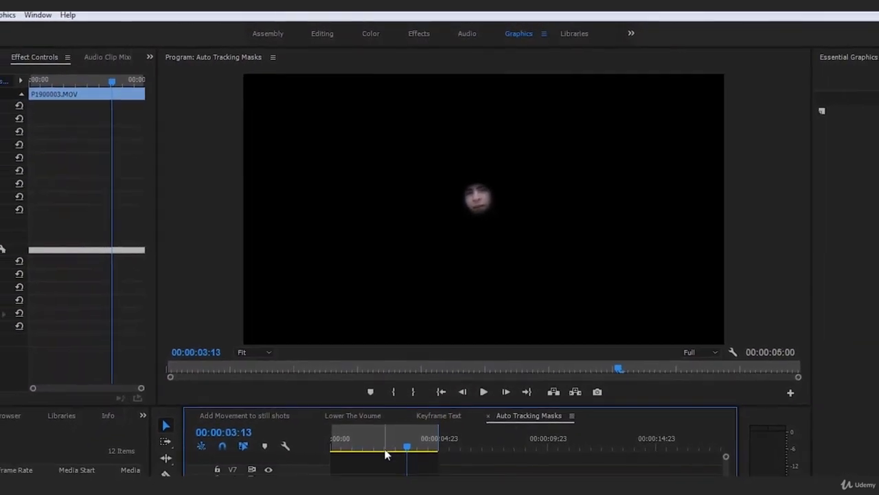
pyautogui.moveTo(385, 454); pyautogui.dragTo(309, 434)
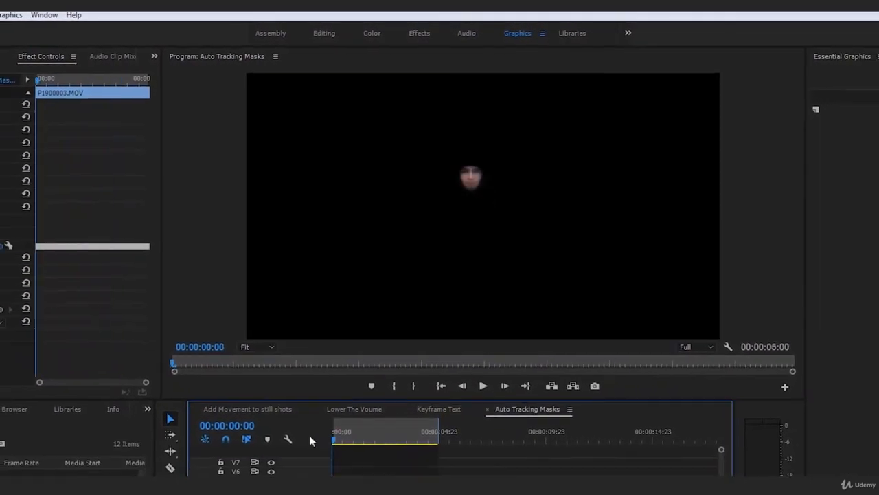
pyautogui.press('space')
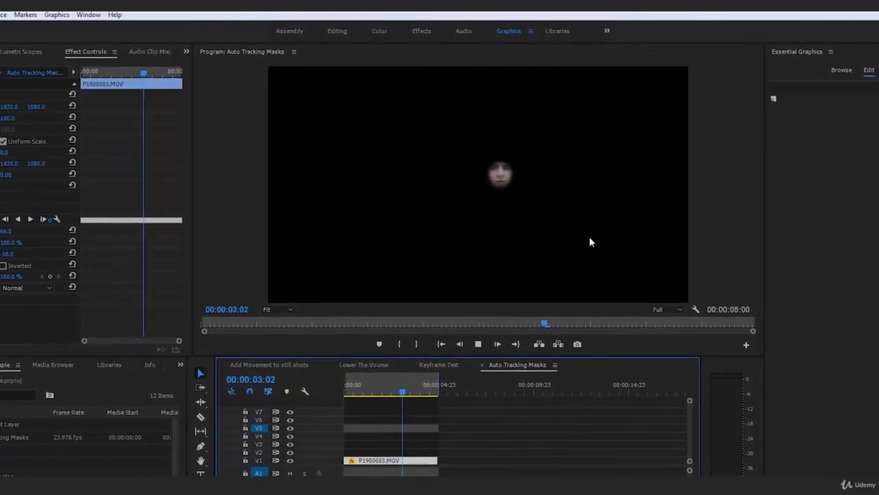
pyautogui.press('space')
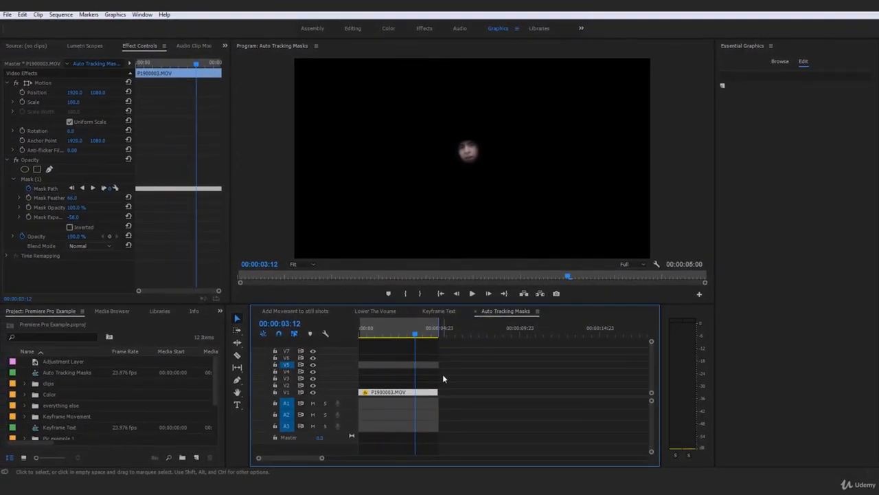
pyautogui.press('space')
pyautogui.moveTo(428, 334); pyautogui.dragTo(329, 331)
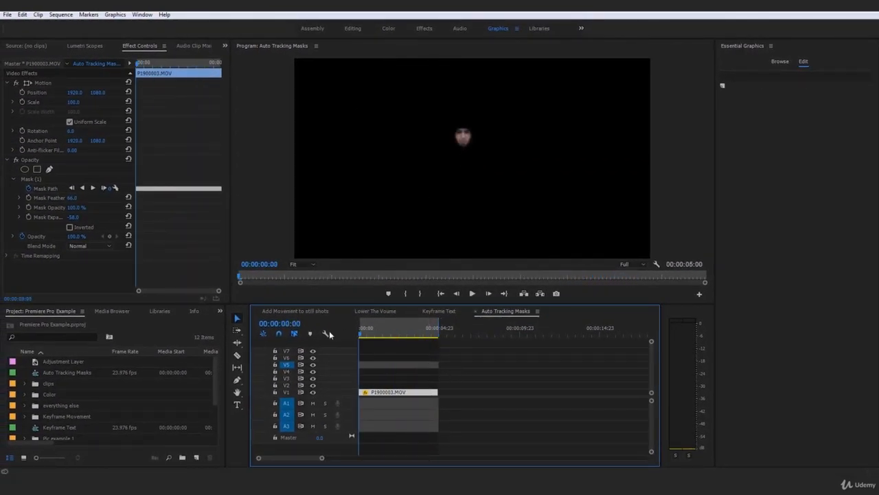
# - View the Add Movement to still shots sequence, and return to Auto Tracking Masks to replay the masked clip
pyautogui.click(296, 310)
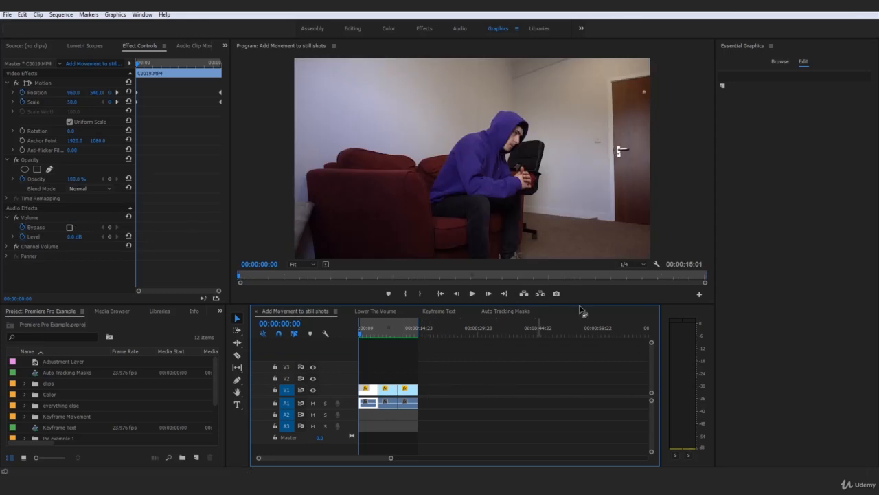
pyautogui.click(512, 311)
pyautogui.press('space')
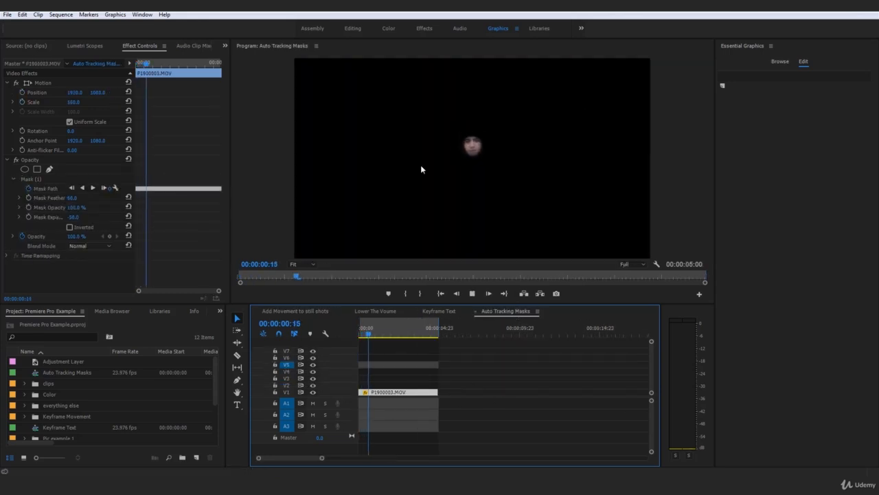
pyautogui.click(500, 380)
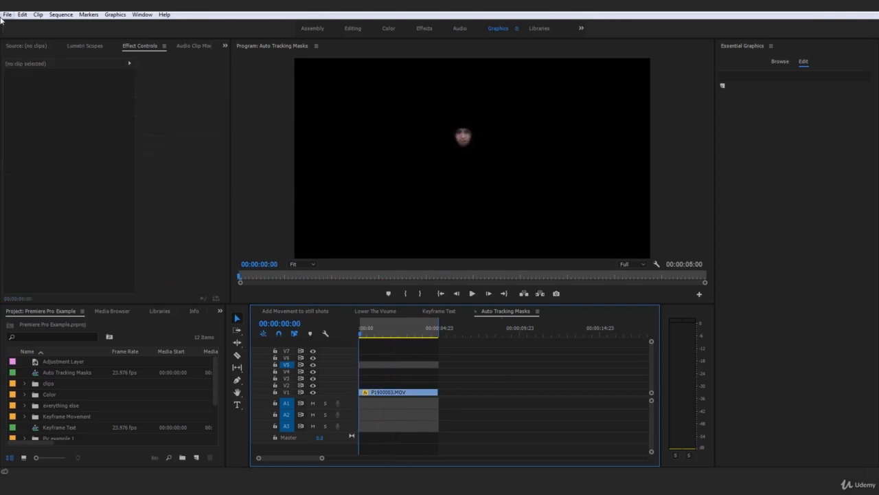
# - Open the media export settings for the Auto Tracking Masks sequence and set the format to QuickTime
pyautogui.click(6, 15)
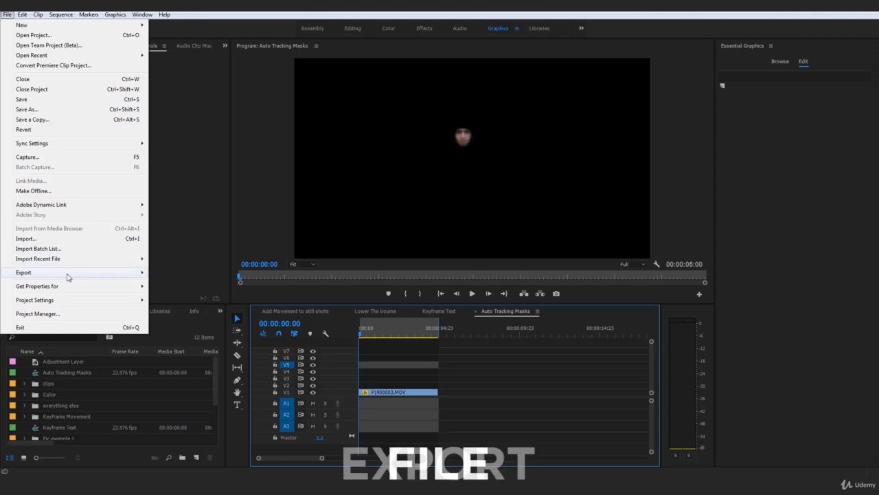
pyautogui.moveTo(21, 272)
pyautogui.click(172, 272)
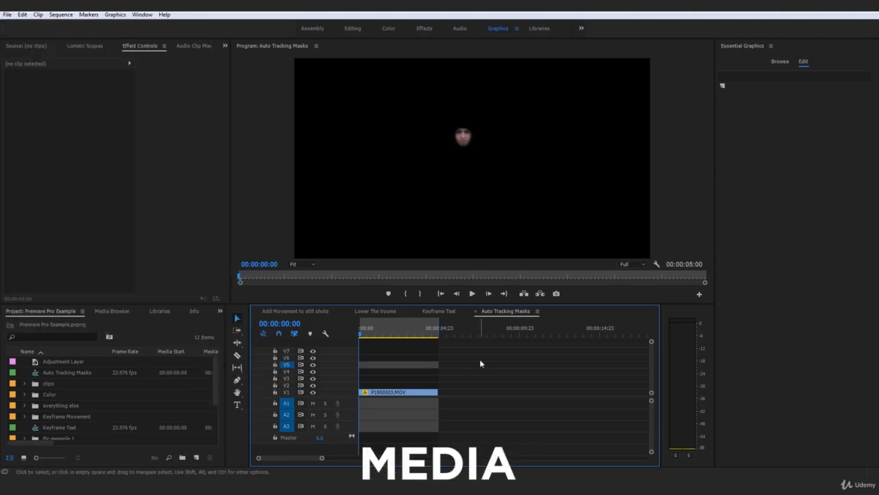
pyautogui.hotkey('ctrl', 'm')
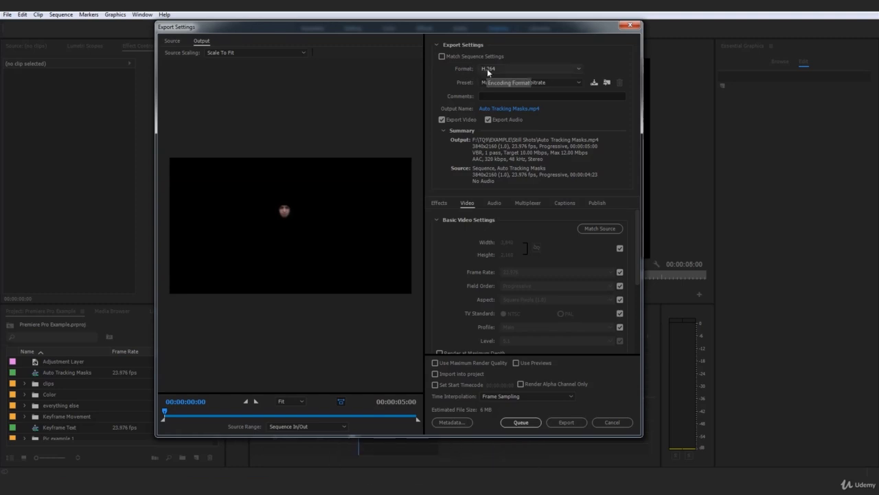
pyautogui.click(488, 69)
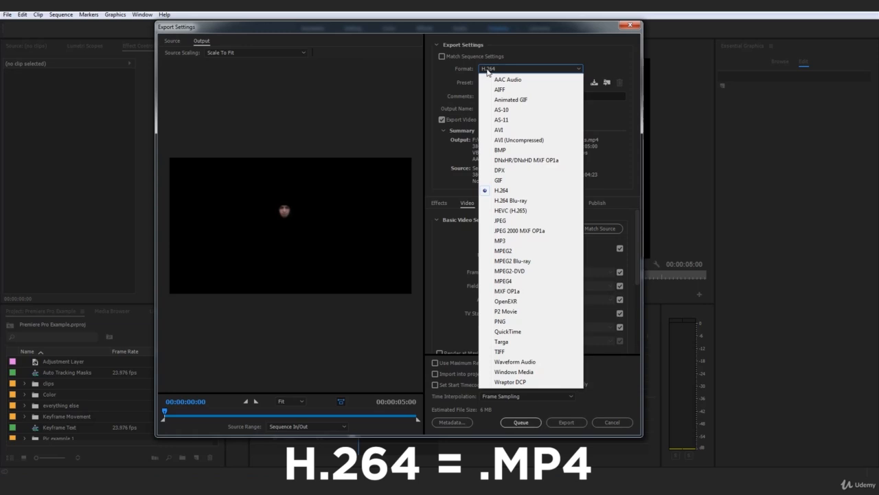
pyautogui.click(508, 332)
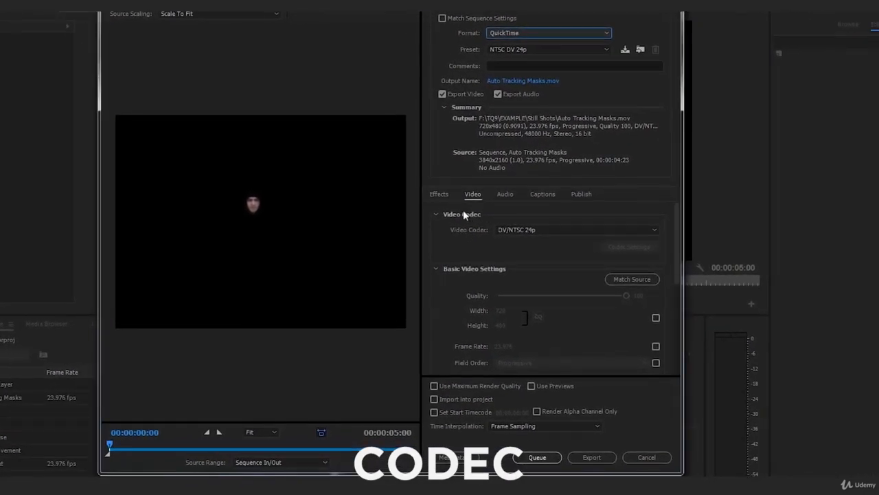
pyautogui.click(522, 32)
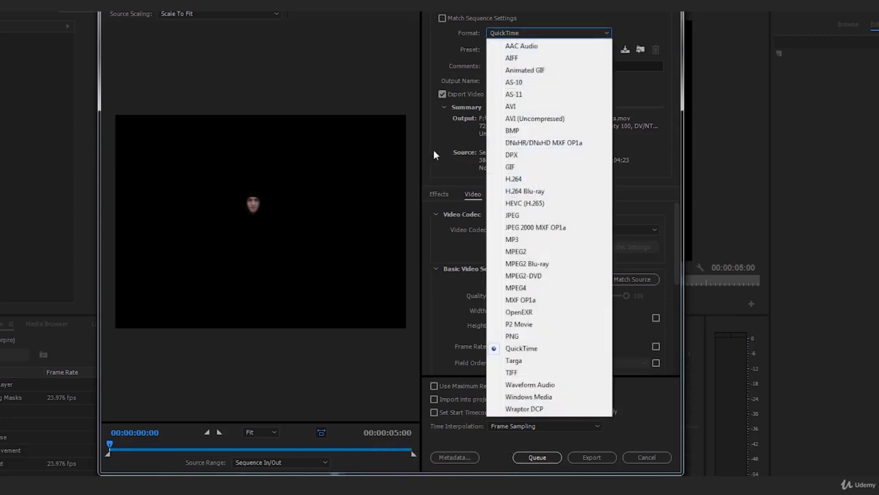
pyautogui.click(521, 348)
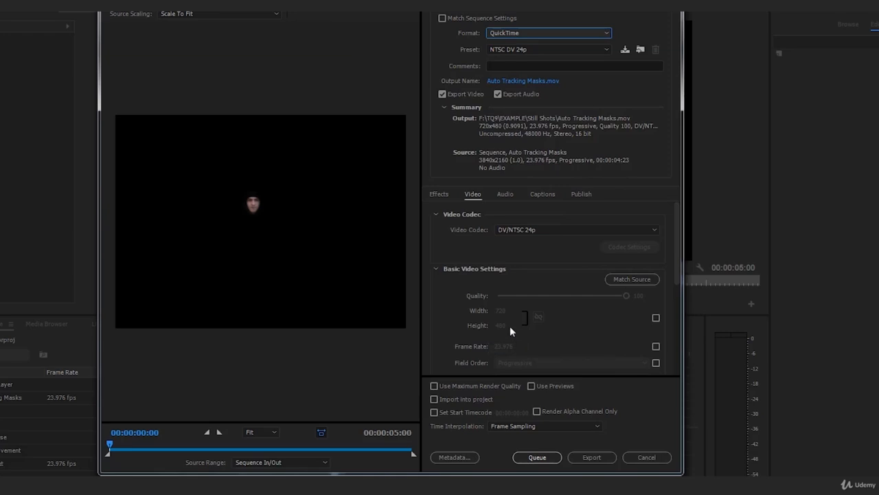
# - Set the export's video codec to Animation and its depth to 8-bpc + alpha
pyautogui.click(532, 228)
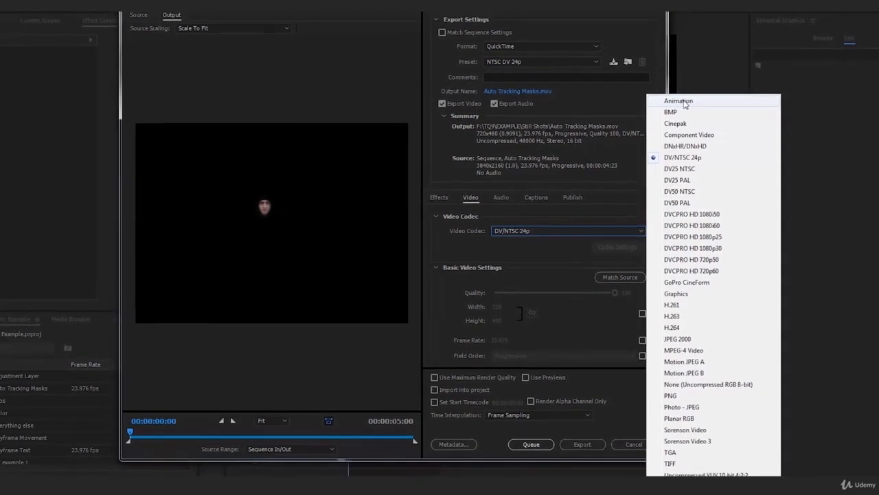
pyautogui.click(680, 101)
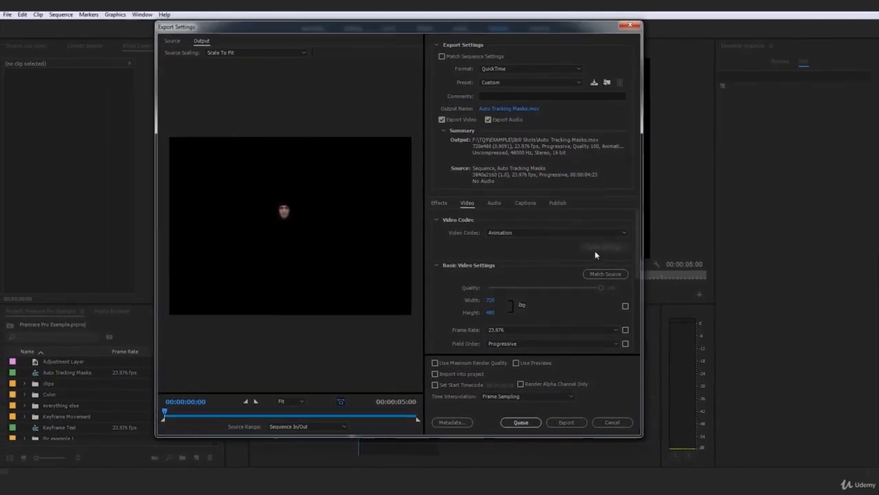
pyautogui.moveTo(638, 220); pyautogui.dragTo(613, 271)
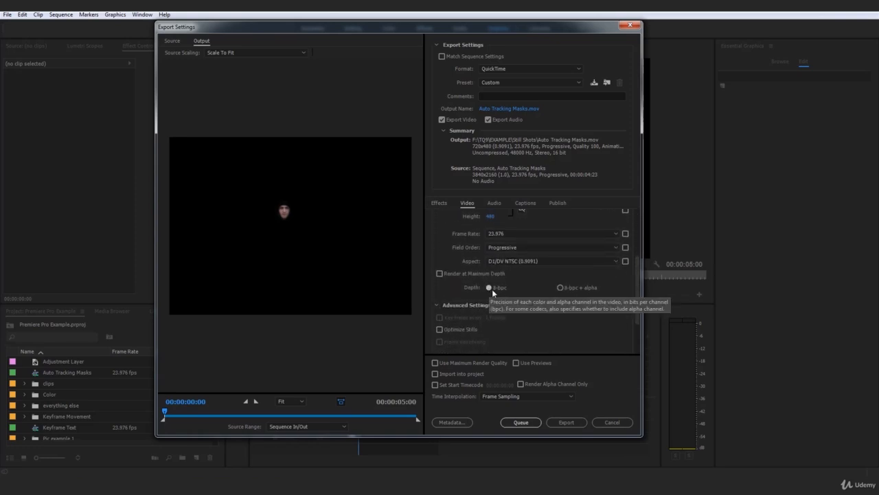
pyautogui.click(570, 290)
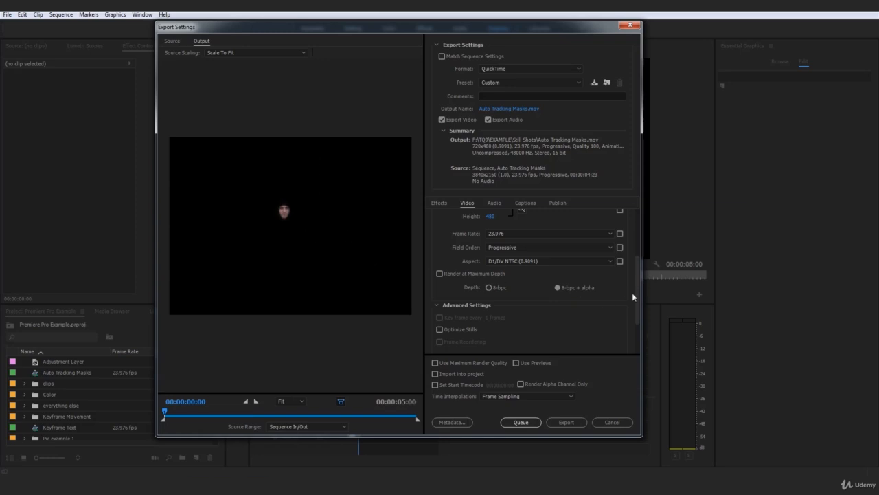
# - Set the export frame size to 1920 wide by 1080 high in the basic video settings
pyautogui.moveTo(637, 282); pyautogui.dragTo(637, 261)
pyautogui.click(491, 248)
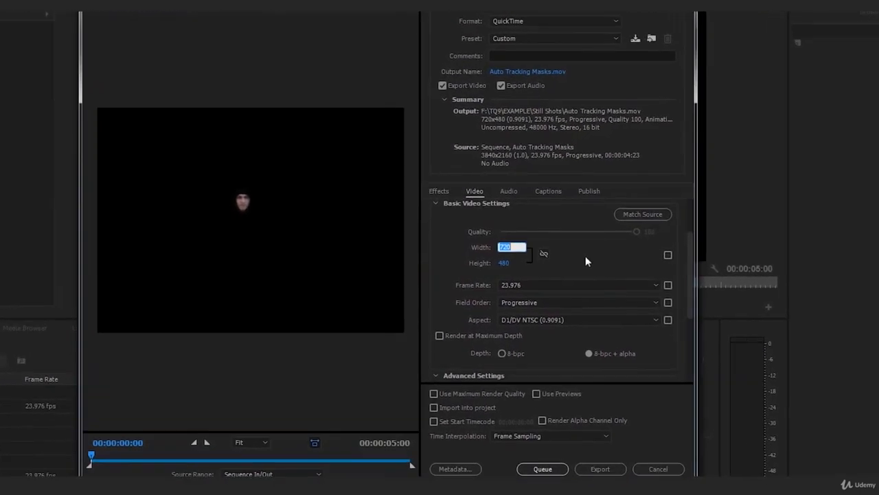
pyautogui.write('1,9')
pyautogui.write('20')
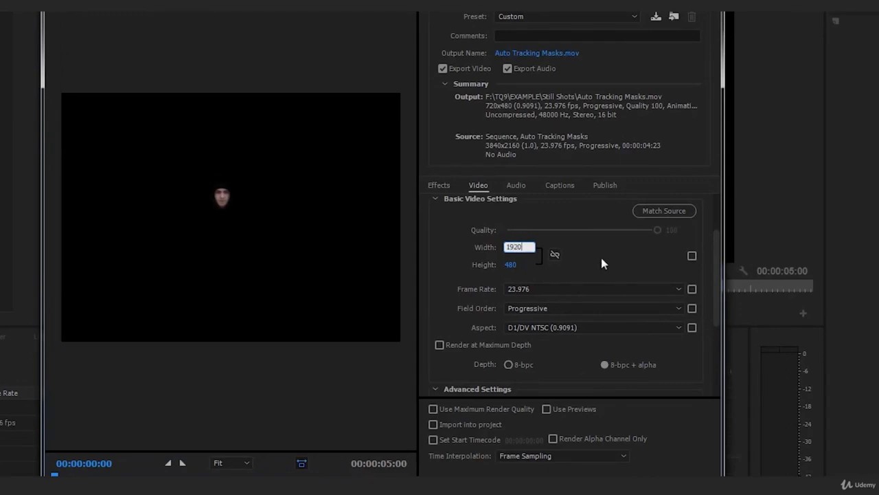
pyautogui.press('Return')
pyautogui.click(526, 265)
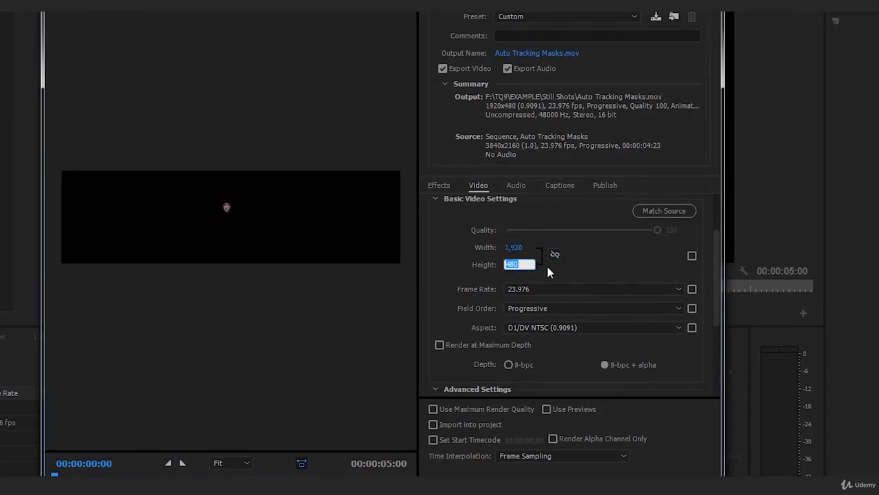
pyautogui.write('1080')
pyautogui.press('Return')
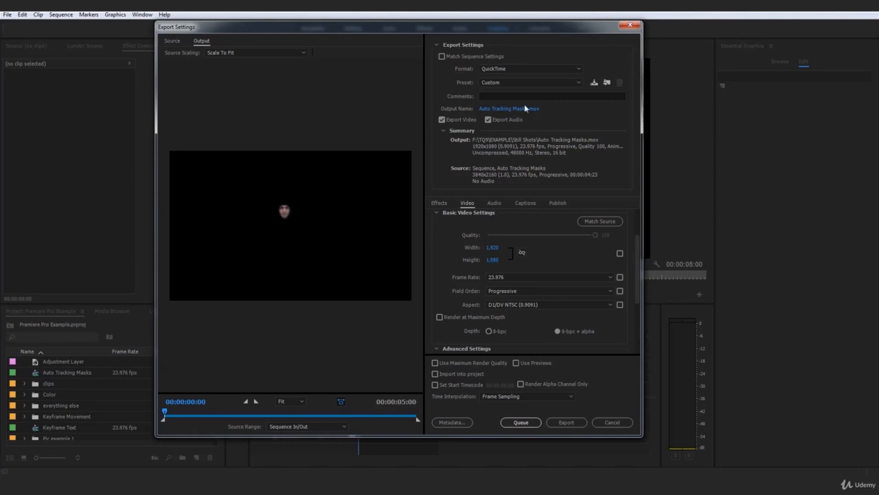
# - Name the output movie transparent and export the sequence
pyautogui.click(521, 110)
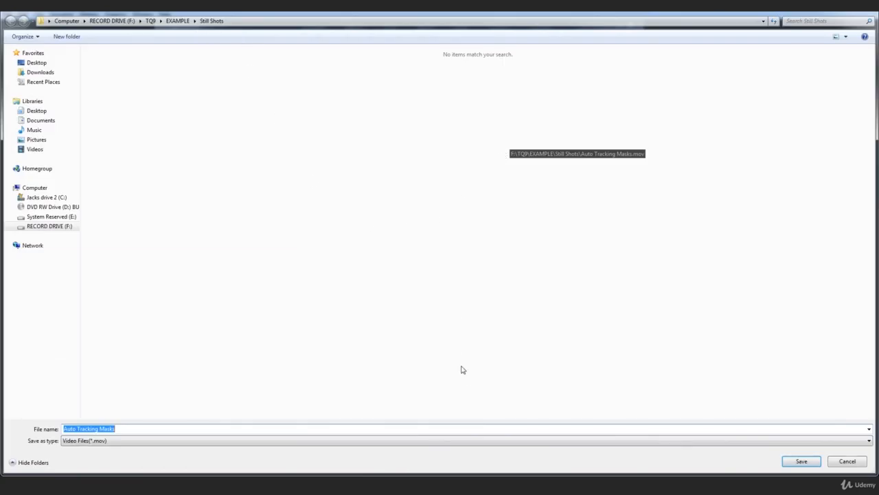
pyautogui.write('tr')
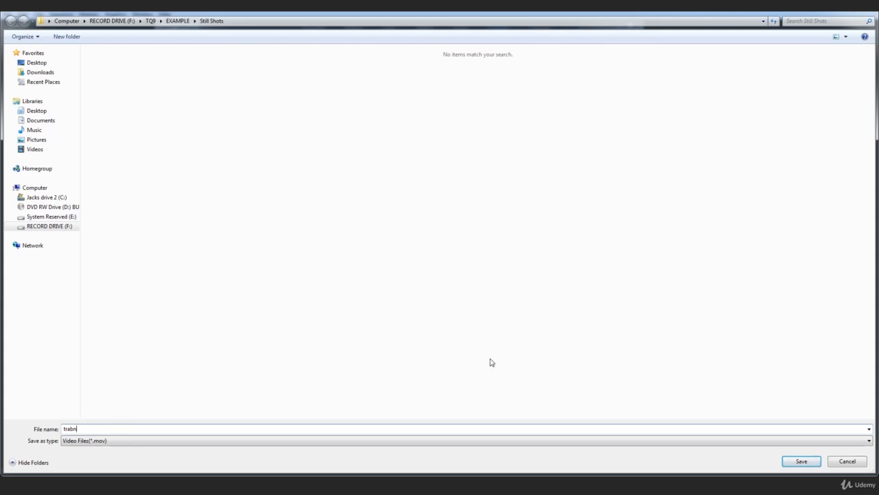
pyautogui.write('ansparent')
pyautogui.press('Return')
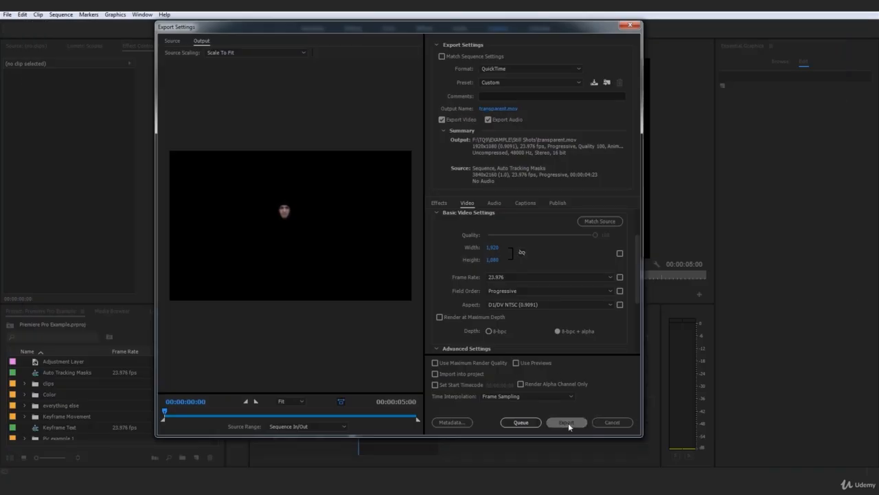
pyautogui.click(568, 421)
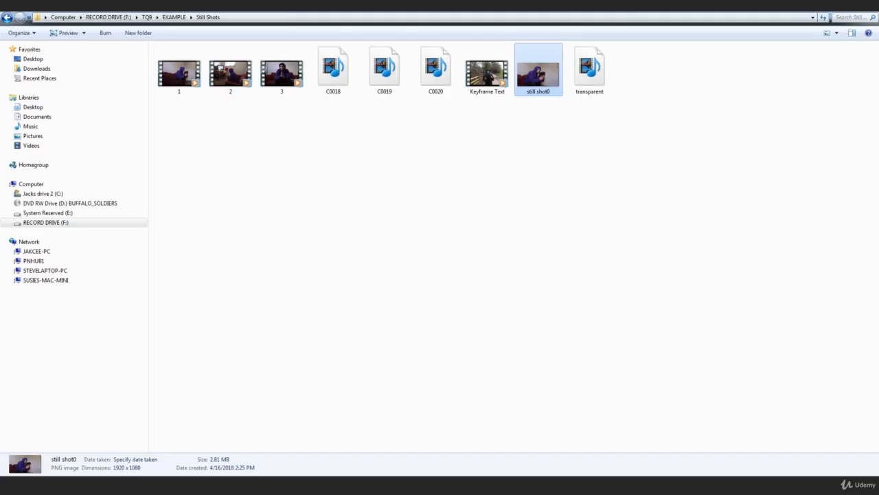
# - Place the transparent movie from the Still Shots folder on V2 above the first clip of the Add Movement to still shots sequence and preview it
pyautogui.click(590, 90)
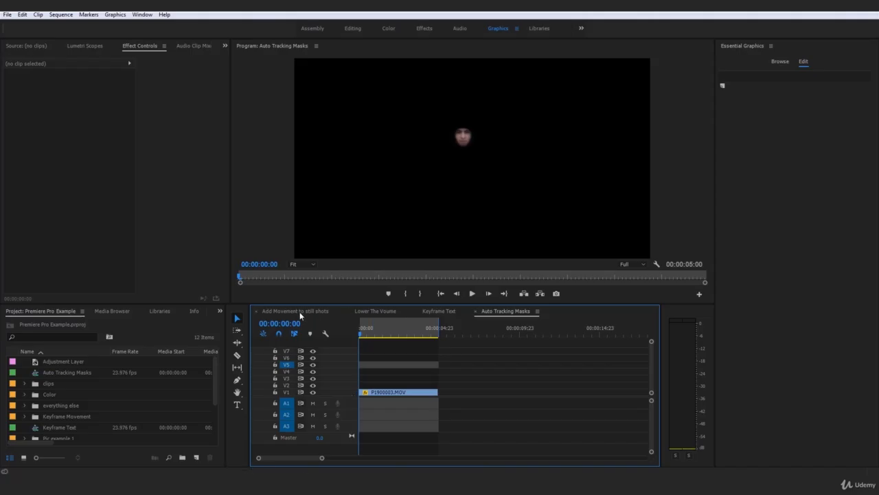
pyautogui.click(300, 313)
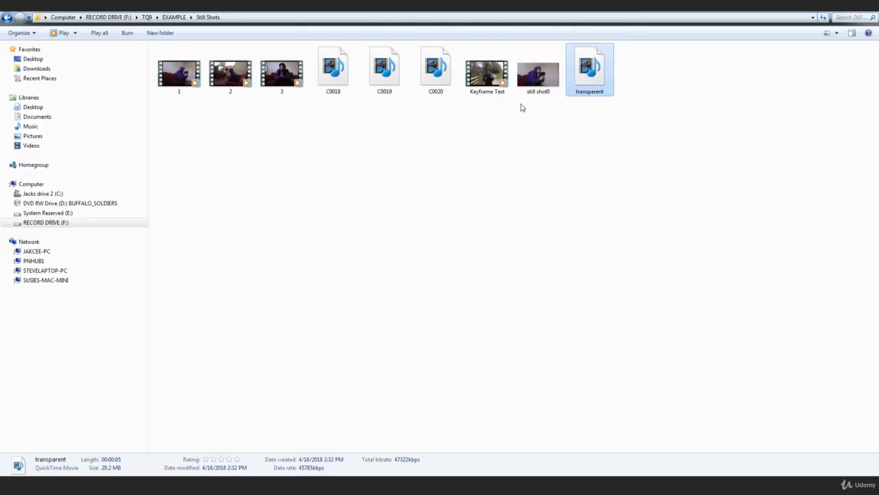
pyautogui.moveTo(589, 68); pyautogui.dragTo(367, 379)
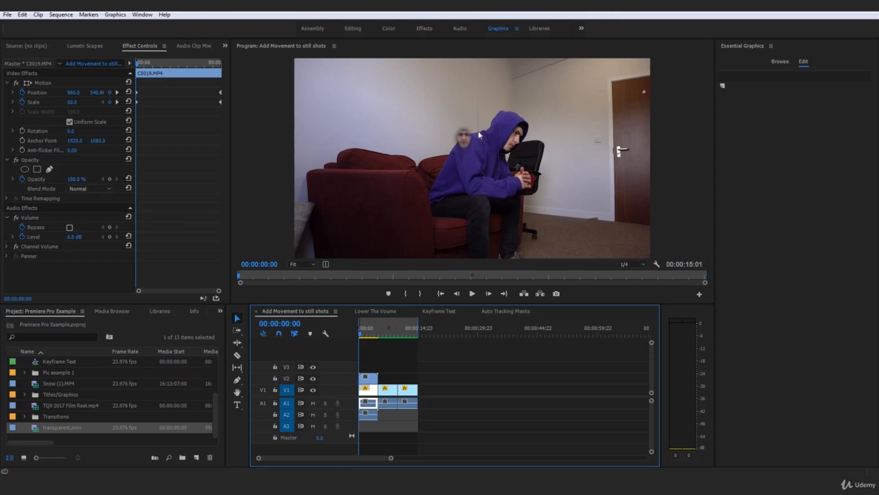
pyautogui.press('space')
pyautogui.press('space')
# - Reposition the transparent.mov overlay so the floating face sits on the wall beside the man's hood
pyautogui.click(368, 380)
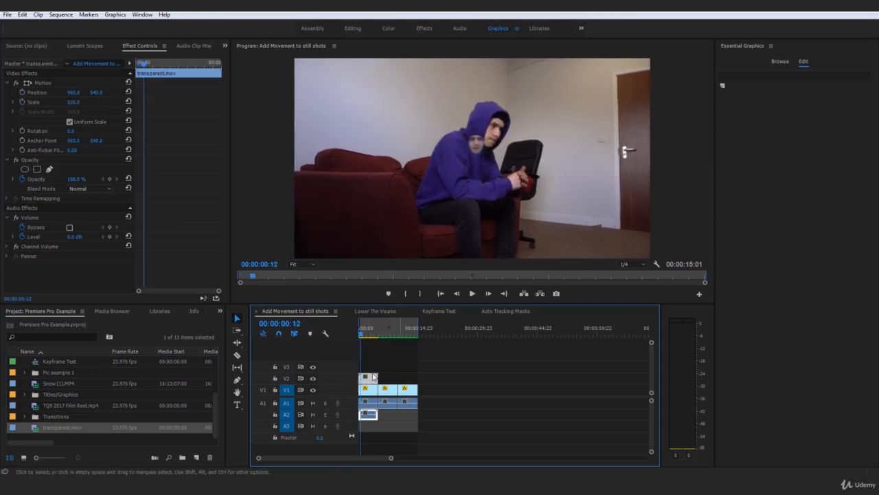
pyautogui.click(479, 150)
pyautogui.click(46, 91)
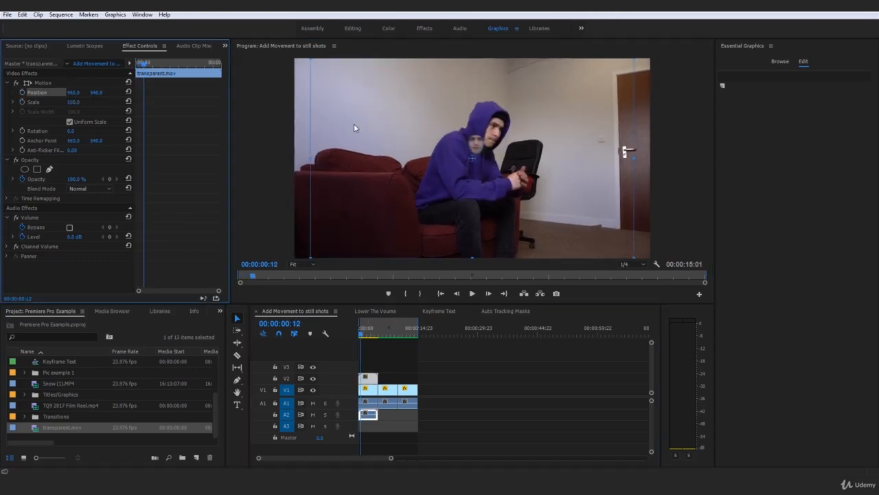
pyautogui.moveTo(524, 151); pyautogui.dragTo(496, 120)
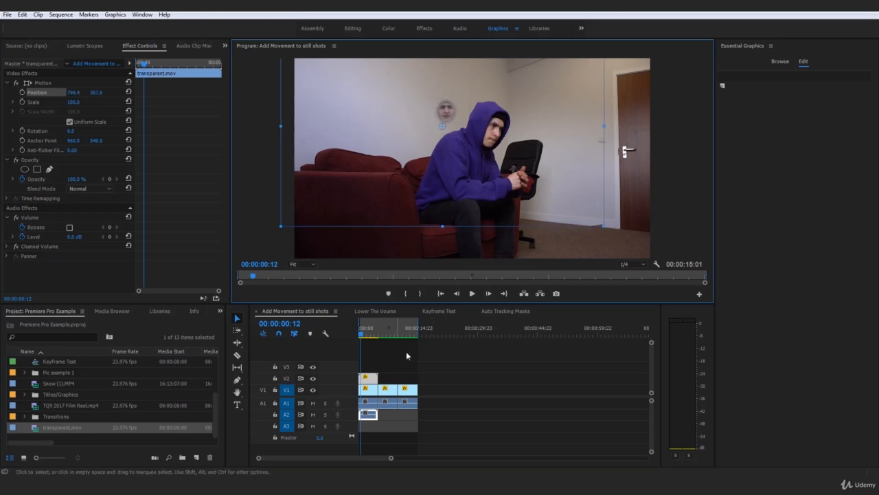
# - Duplicate the face overlay onto V3 and V4, moving the copies to separate spots around the man's head
pyautogui.moveTo(371, 382); pyautogui.dragTo(372, 369)
pyautogui.click(371, 368)
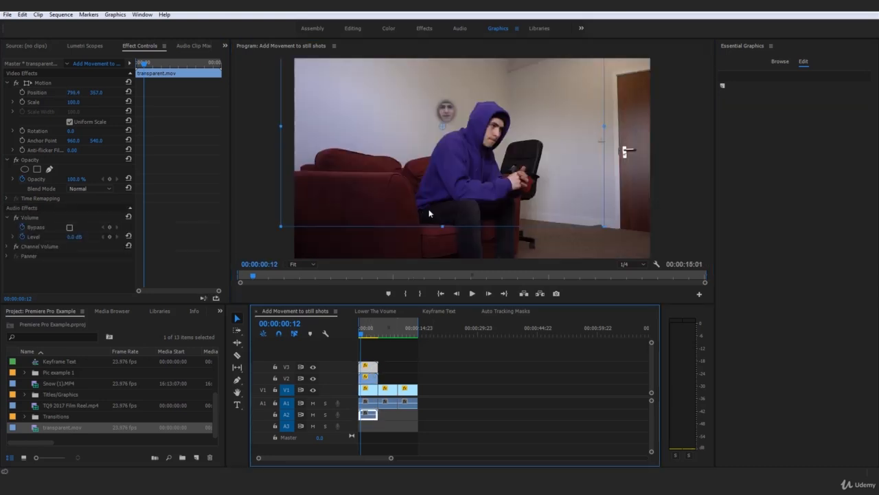
pyautogui.moveTo(443, 114); pyautogui.dragTo(451, 114)
pyautogui.moveTo(371, 368); pyautogui.dragTo(371, 353)
# - Play the Add Movement to still shots sequence from the start to review the three face overlays
pyautogui.press('space')
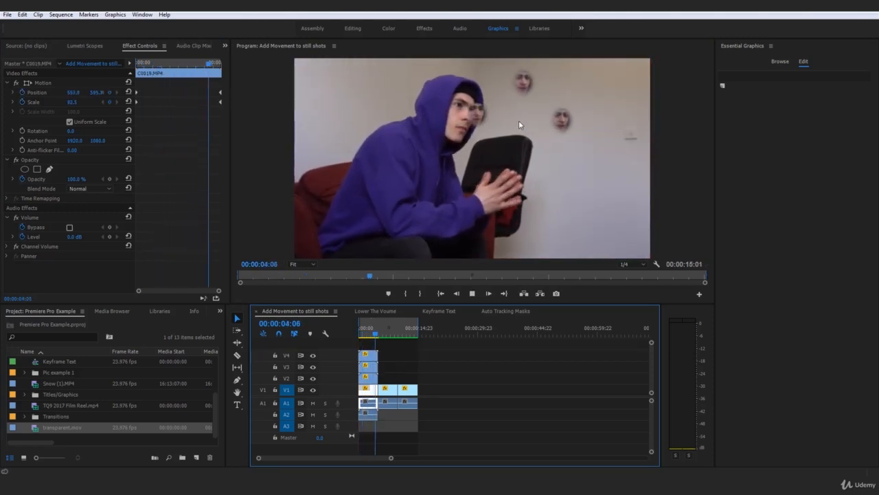
pyautogui.moveTo(379, 333); pyautogui.dragTo(356, 335)
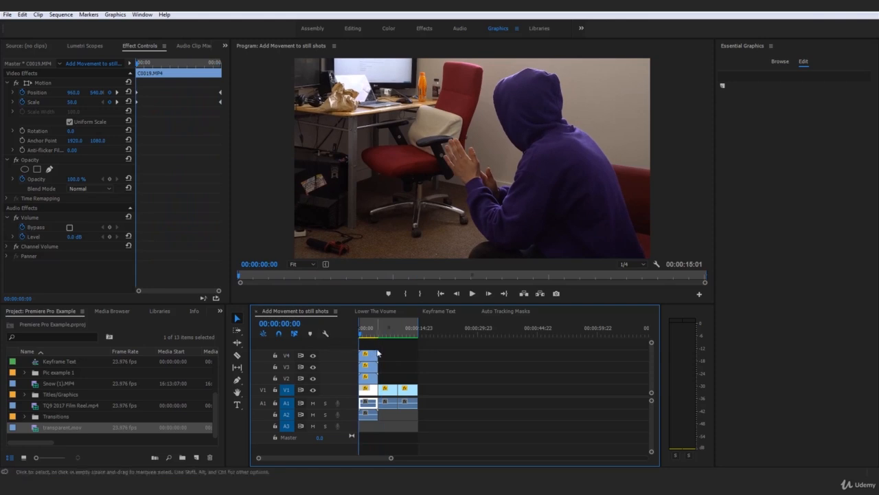
pyautogui.click(420, 398)
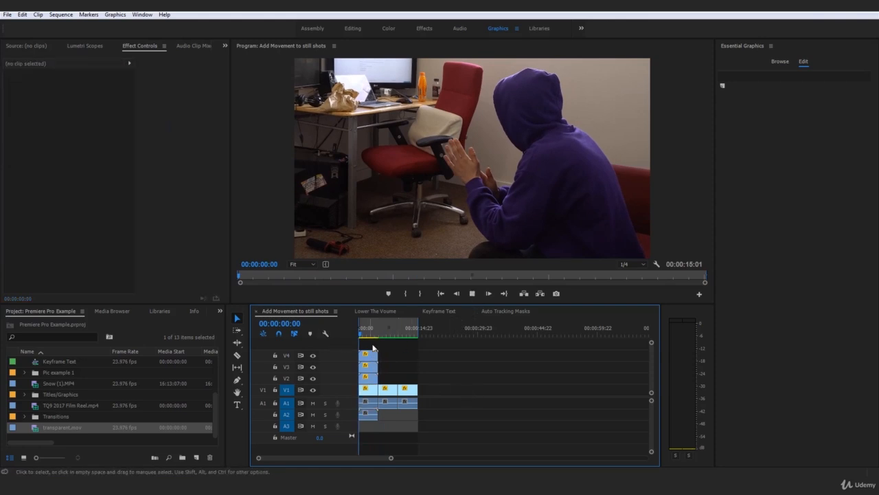
pyautogui.press('space')
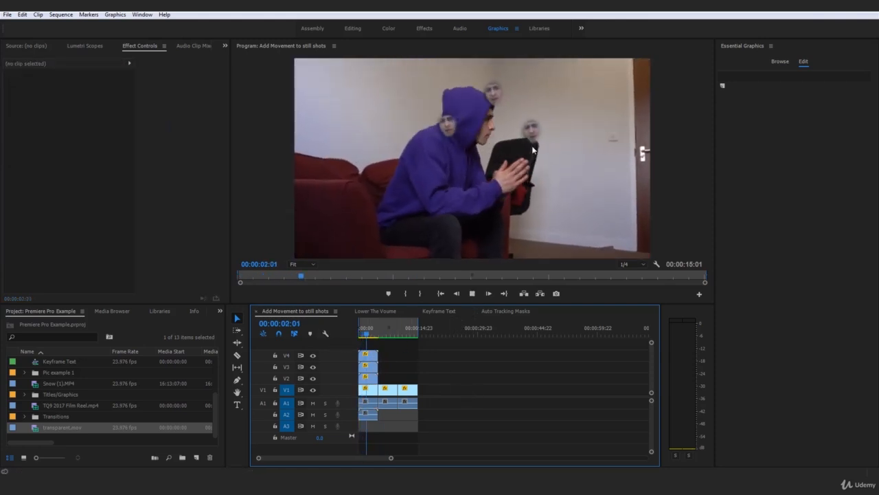
# - Play the Auto Tracking Masks sequence to view the original masked face on its own
pyautogui.click(505, 311)
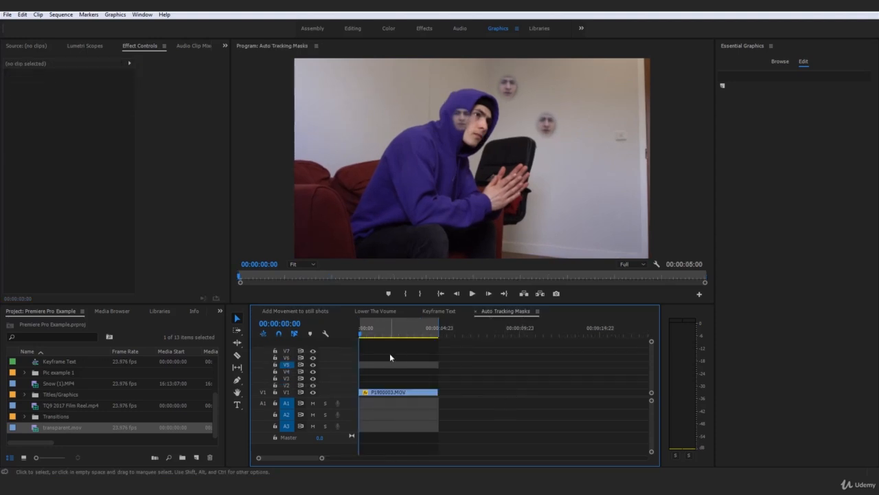
pyautogui.press('space')
pyautogui.press('space')
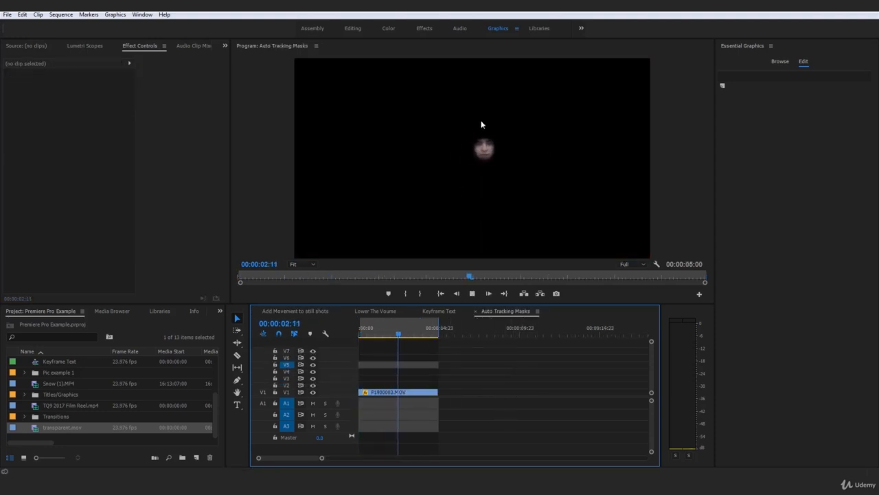
# - Return to the Add Movement to still shots sequence and replay its opening to examine how the faces blend with the footage
pyautogui.click(290, 311)
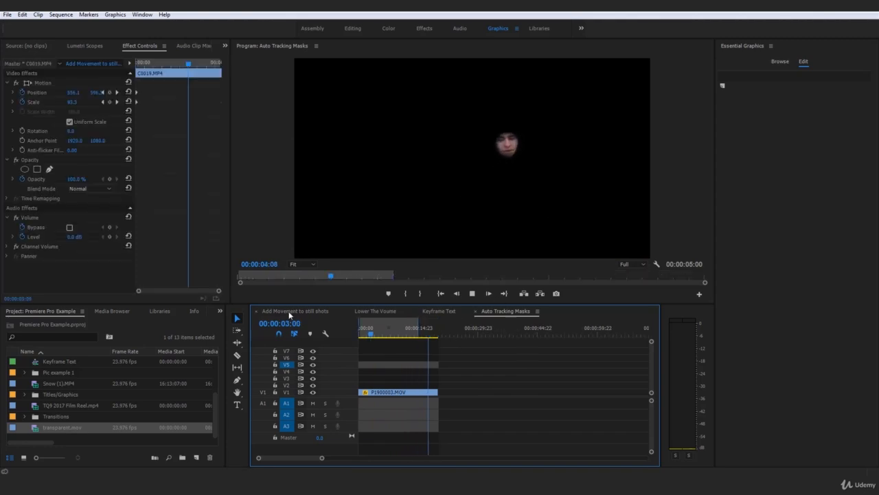
pyautogui.moveTo(384, 325); pyautogui.dragTo(350, 332)
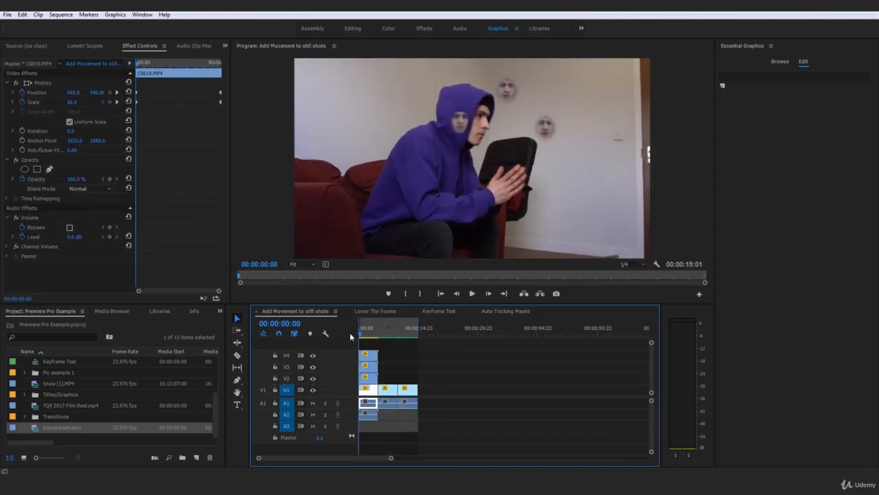
pyautogui.press('space')
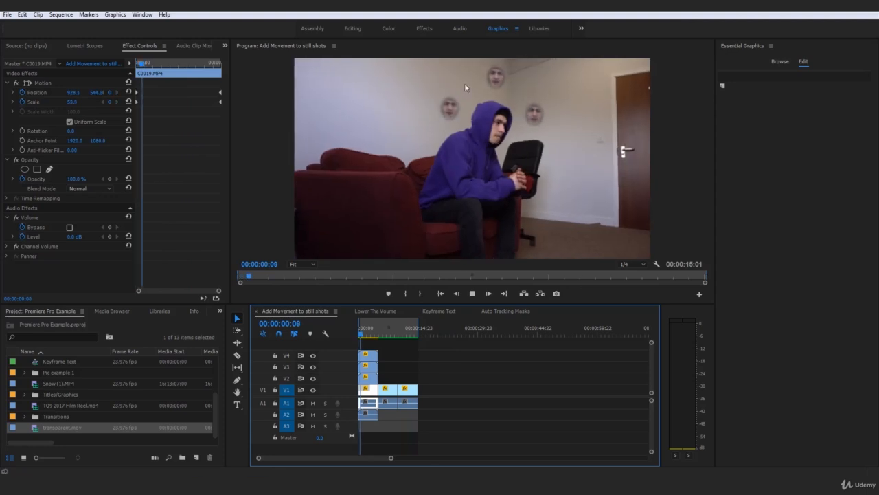
pyautogui.press('space')
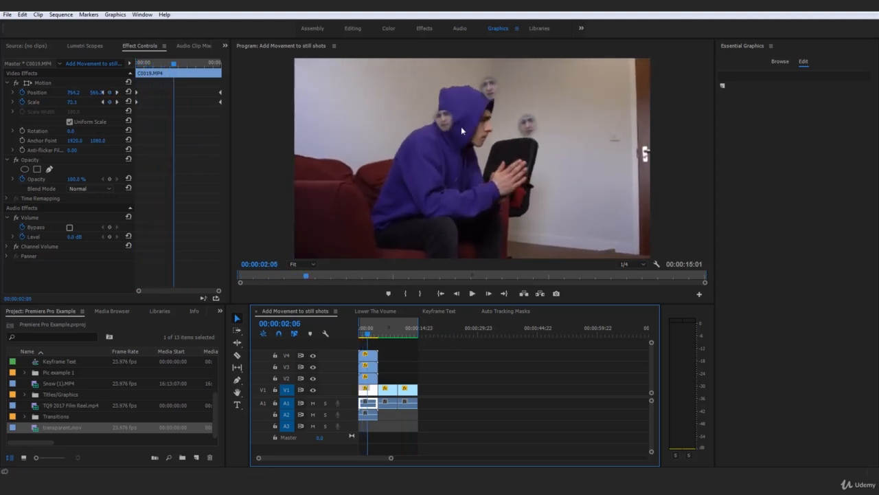
# - Compare the Auto Tracking Masks sequence with the Add Movement to still shots sequence and play the composite again
pyautogui.click(515, 313)
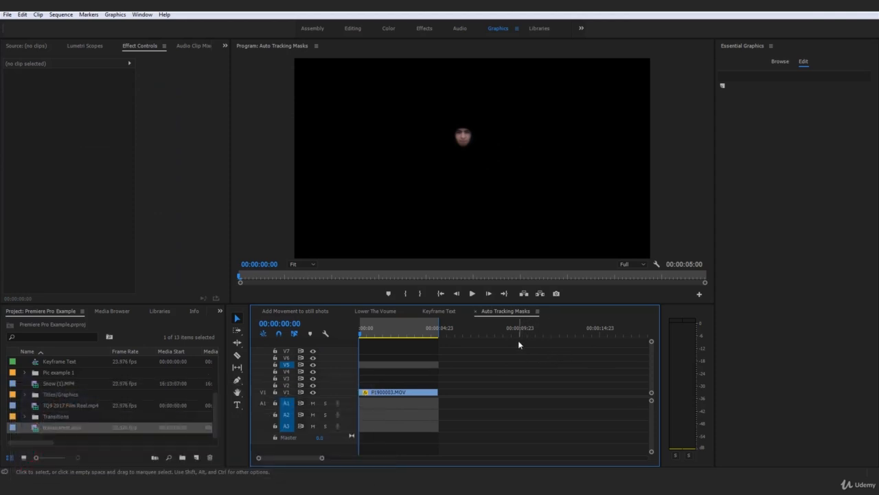
pyautogui.click(295, 311)
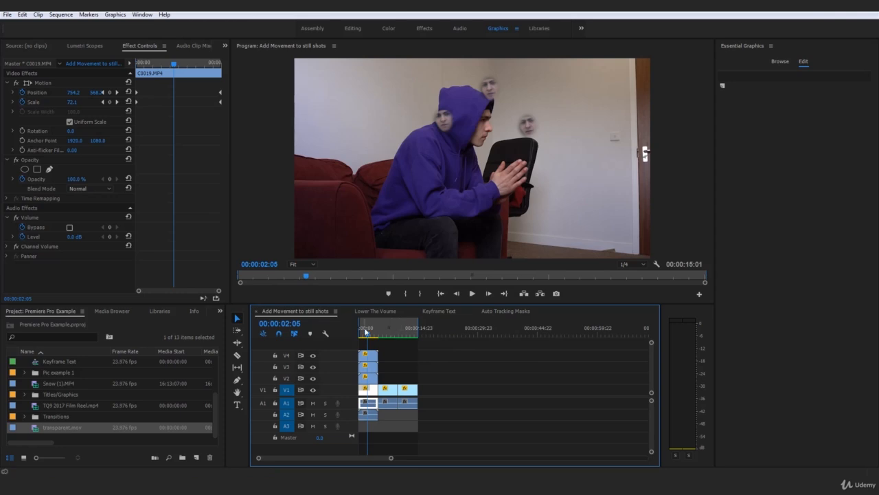
pyautogui.press('space')
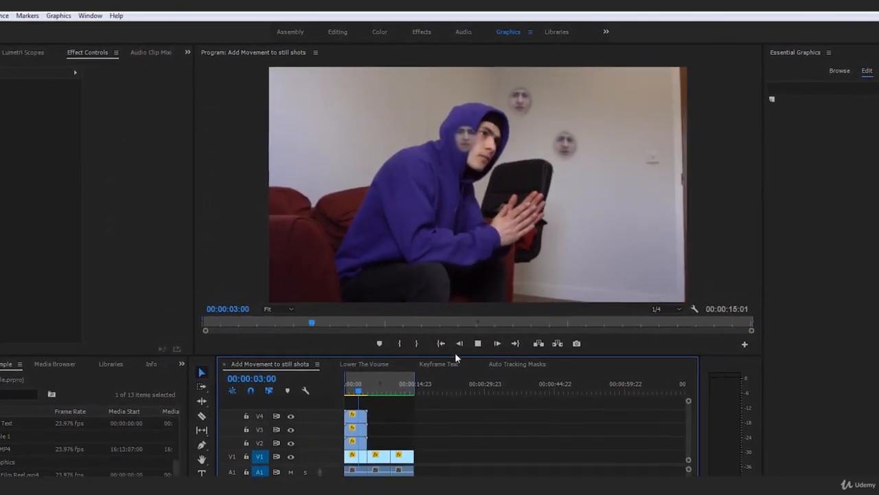
pyautogui.click(520, 374)
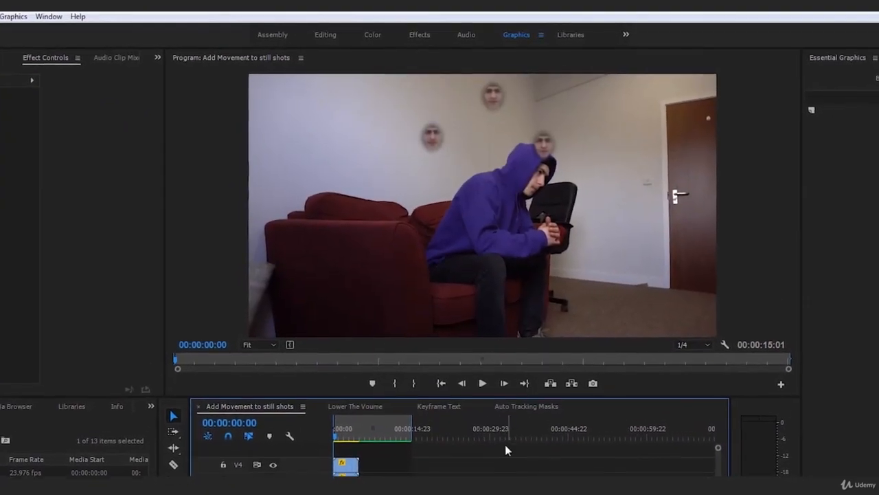